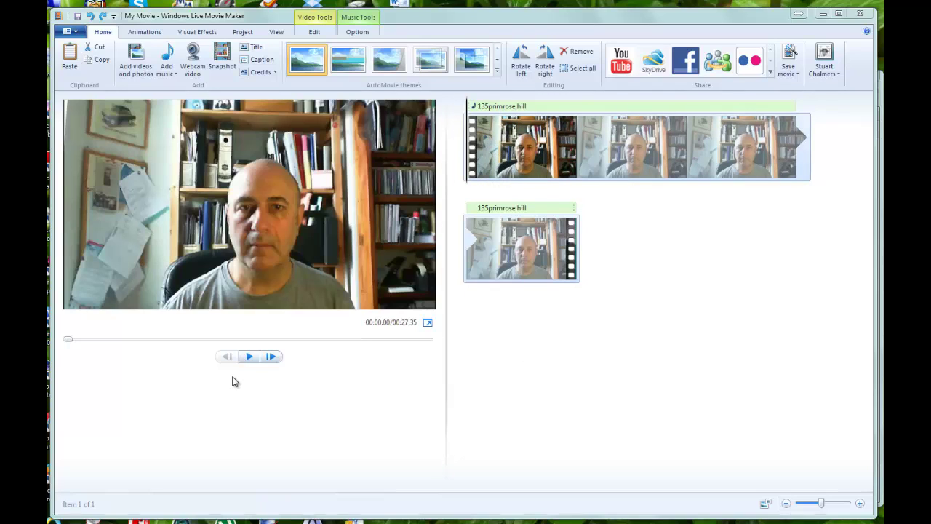
# Add Intro_30_seconds_dm.mp4 and move it to the start of the storyboard, ahead of the webcam clip
pyautogui.click(248, 356)
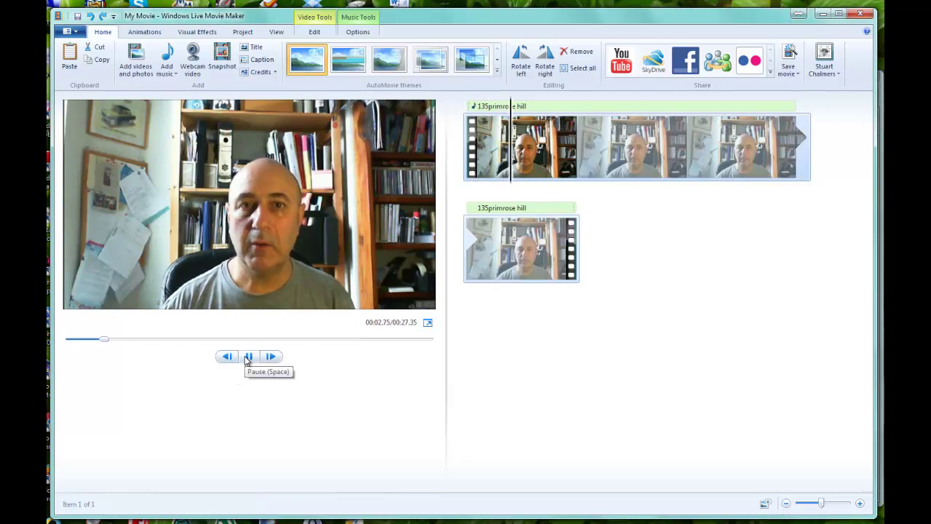
pyautogui.click(247, 358)
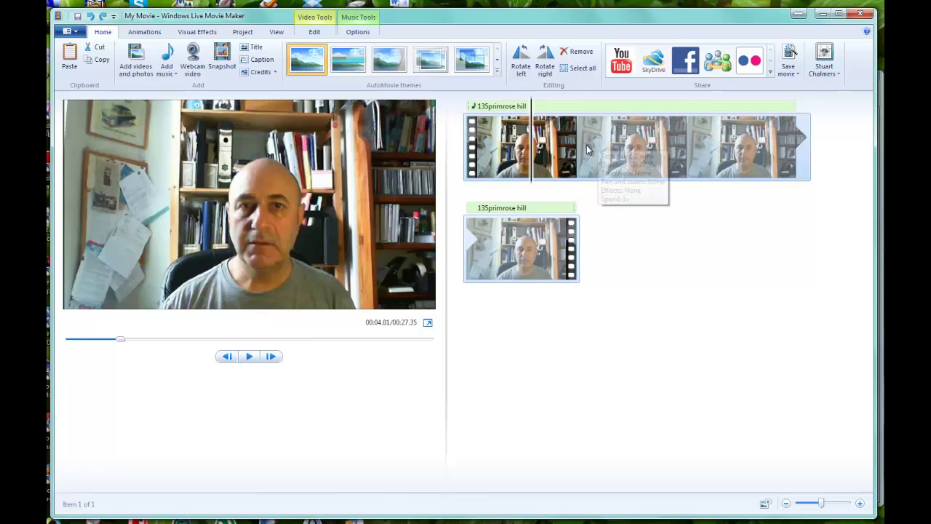
pyautogui.click(142, 63)
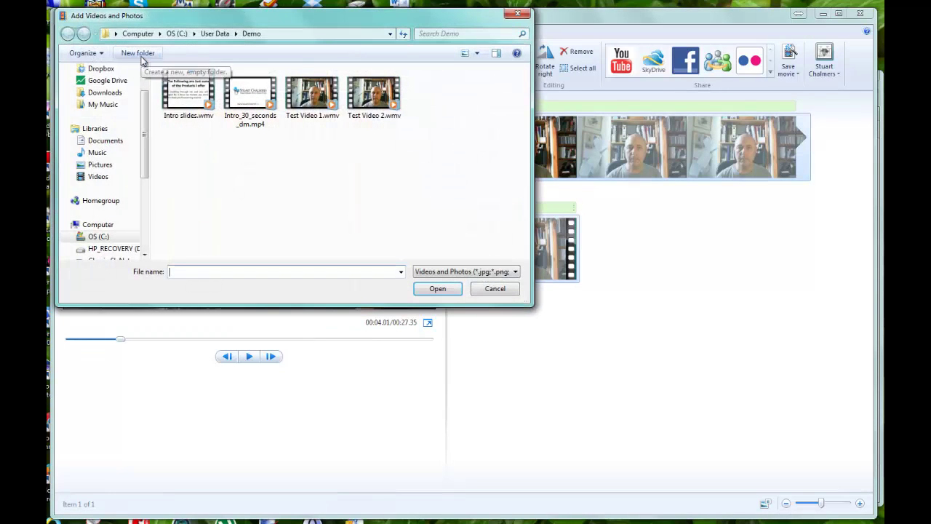
pyautogui.doubleClick(244, 106)
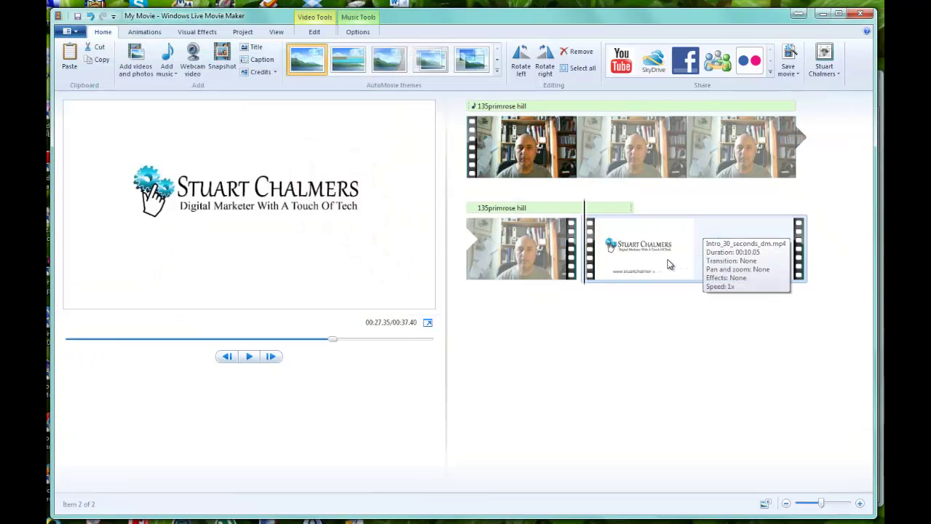
pyautogui.moveTo(669, 265); pyautogui.dragTo(549, 190)
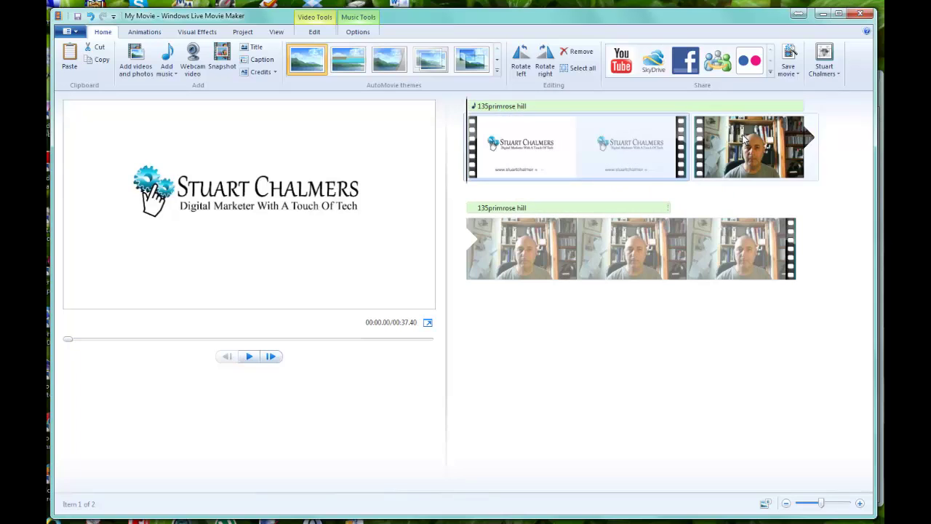
pyautogui.click(248, 357)
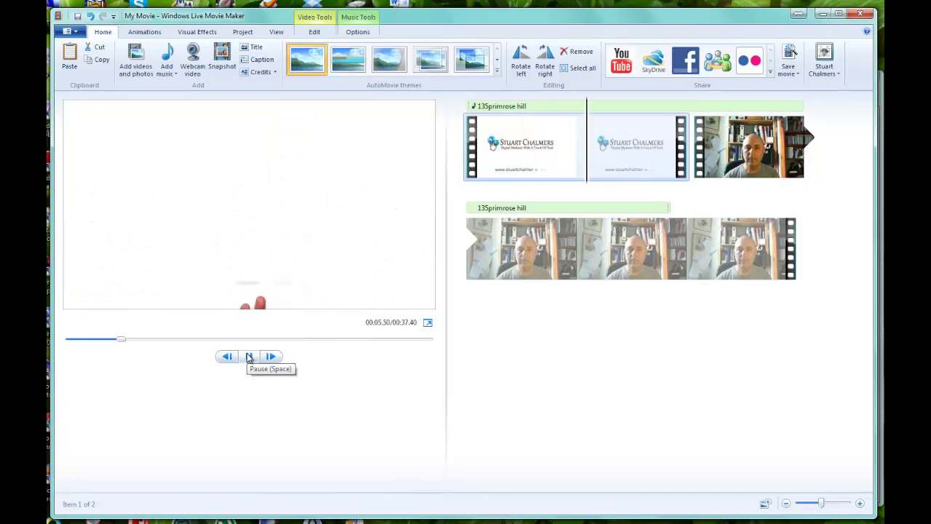
pyautogui.click(248, 358)
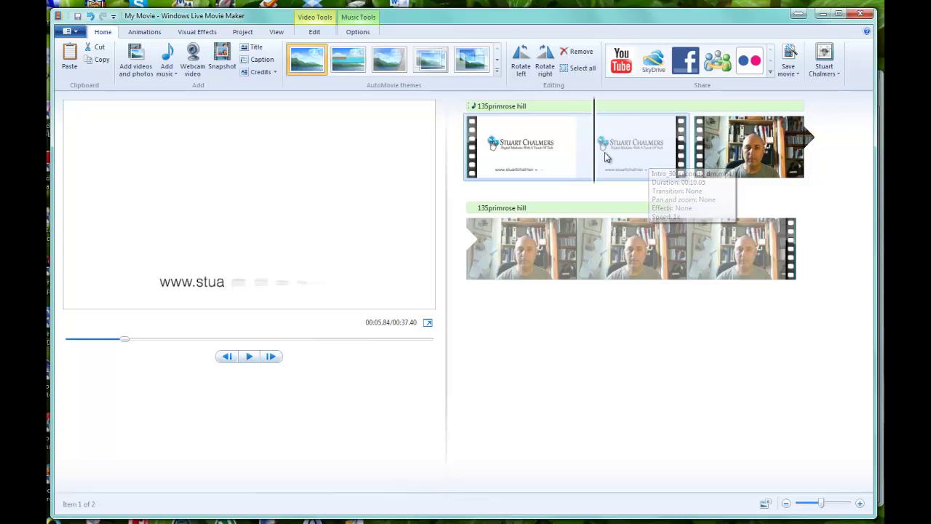
pyautogui.click(247, 358)
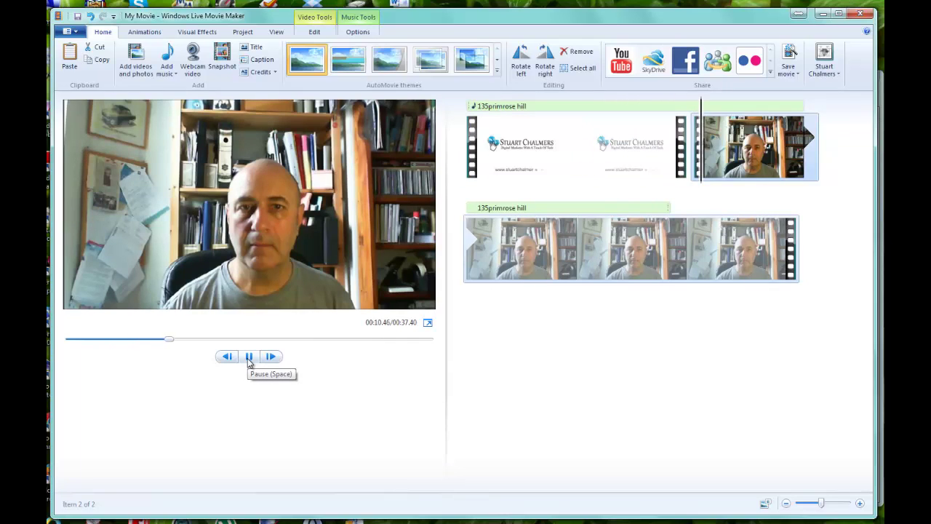
pyautogui.click(248, 358)
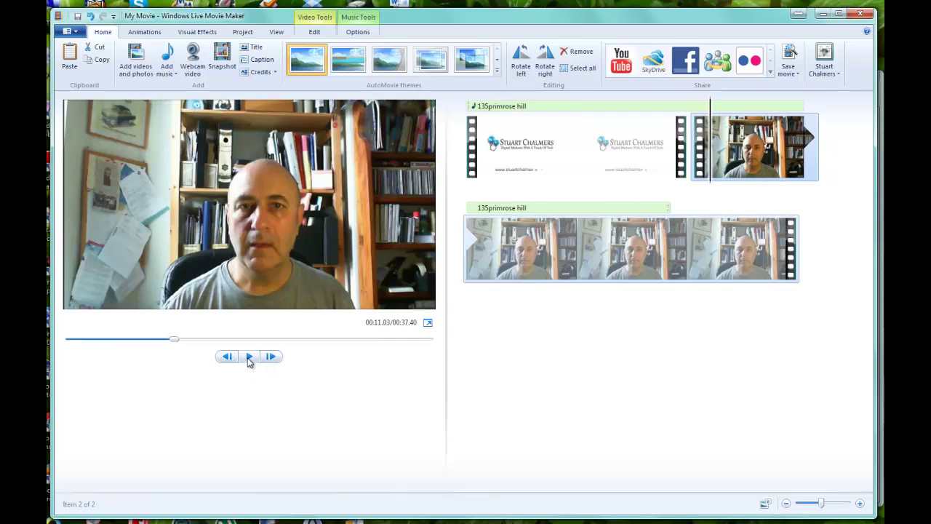
# Drag the 135primrose hill music to start at 10.55 s under the webcam clip and play to check
pyautogui.click(492, 111)
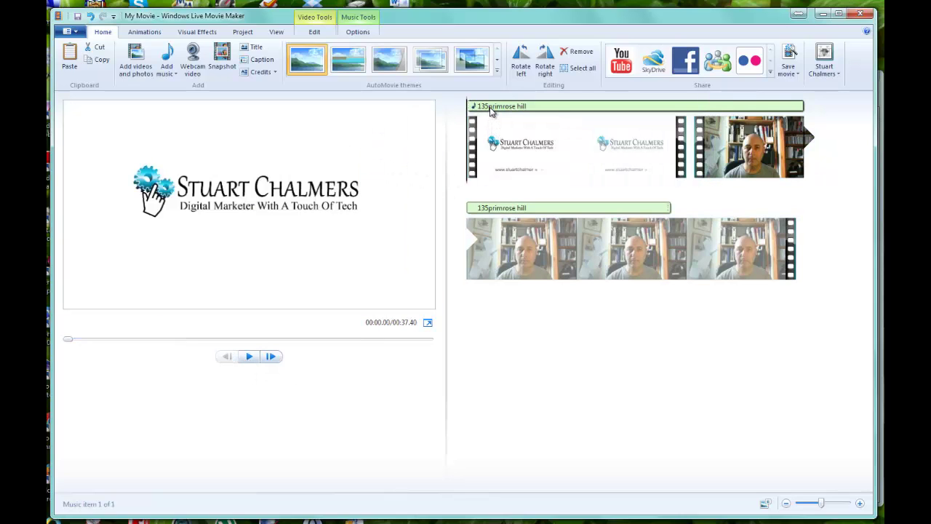
pyautogui.moveTo(492, 111); pyautogui.dragTo(705, 117)
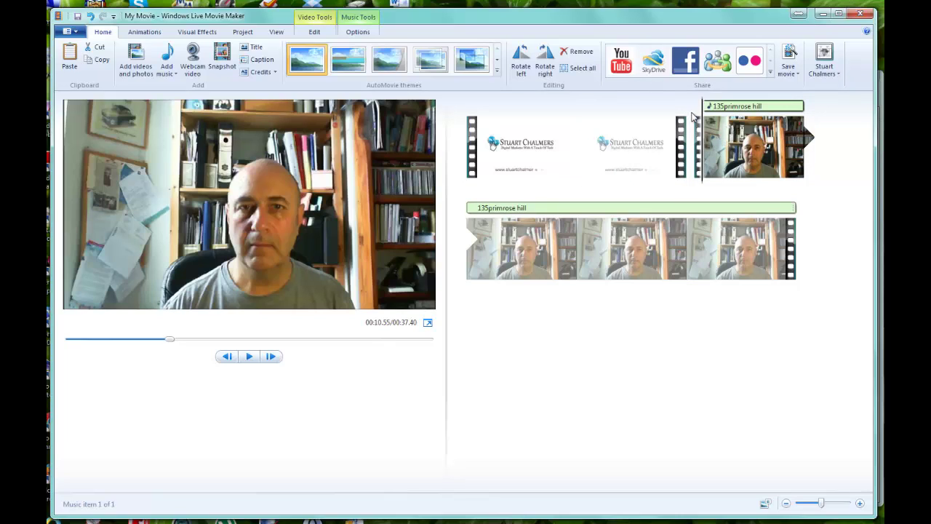
pyautogui.click(655, 121)
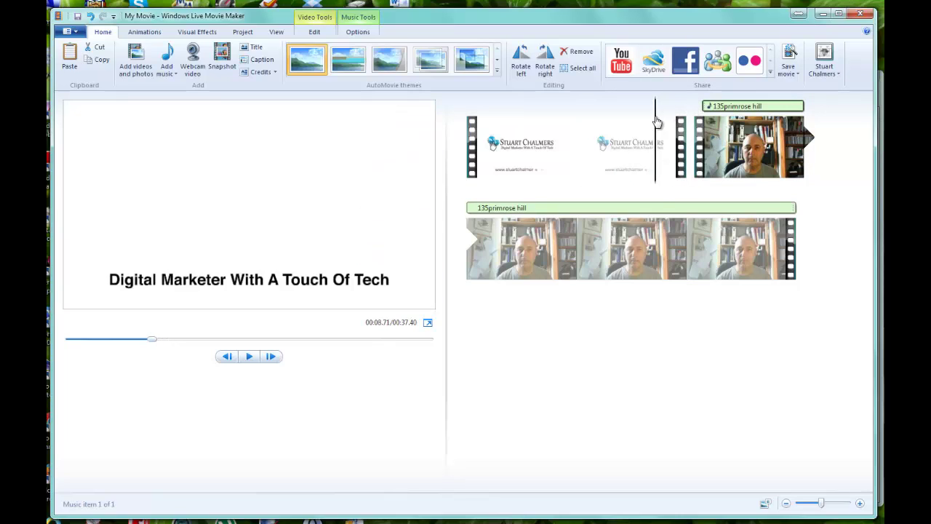
pyautogui.click(251, 356)
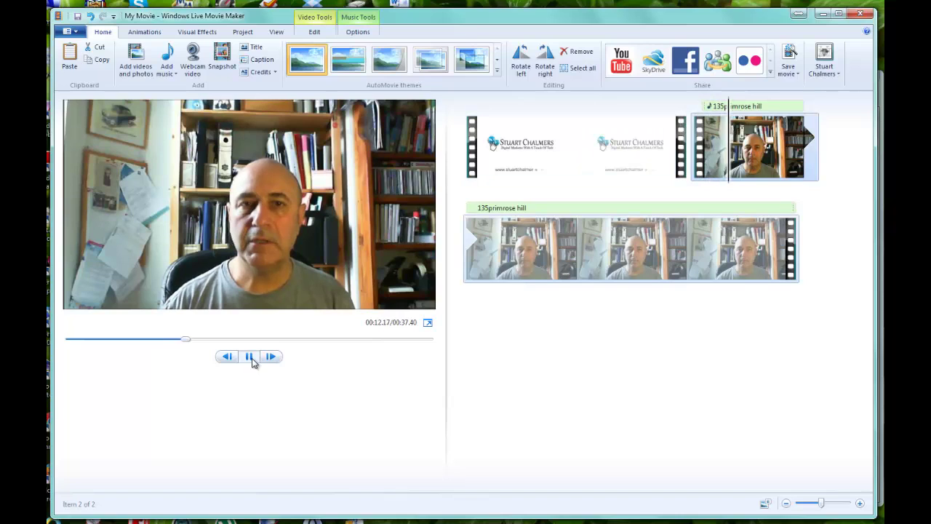
pyautogui.click(249, 356)
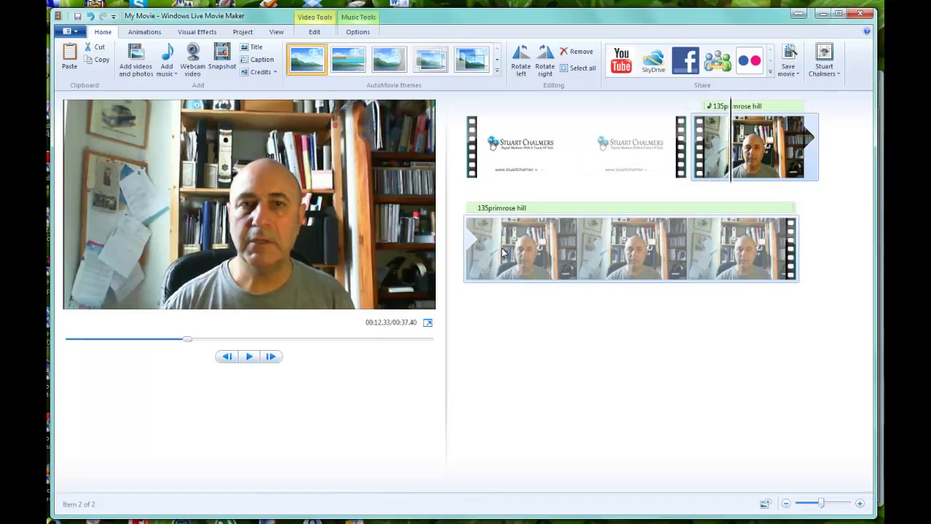
pyautogui.click(747, 108)
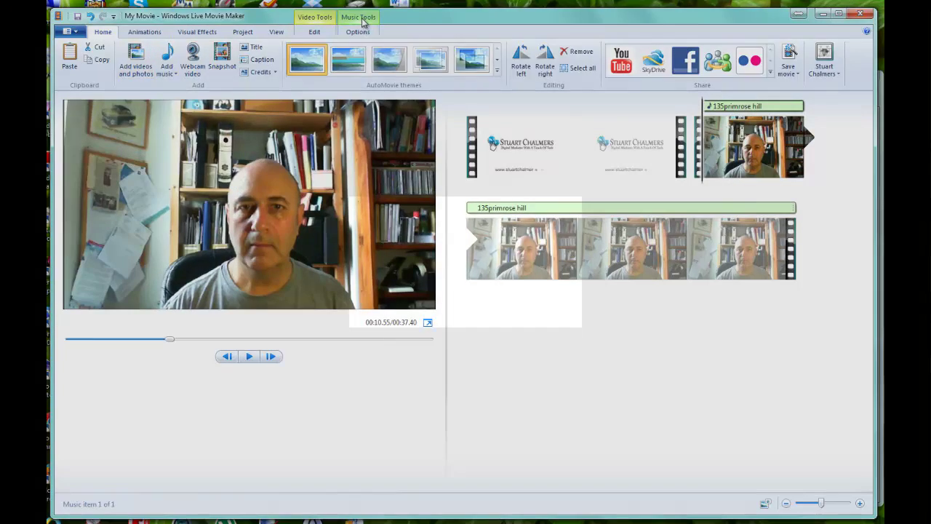
# Set the 135primrose hill music to fade in Fast and preview the intro-to-webcam transition
pyautogui.click(362, 22)
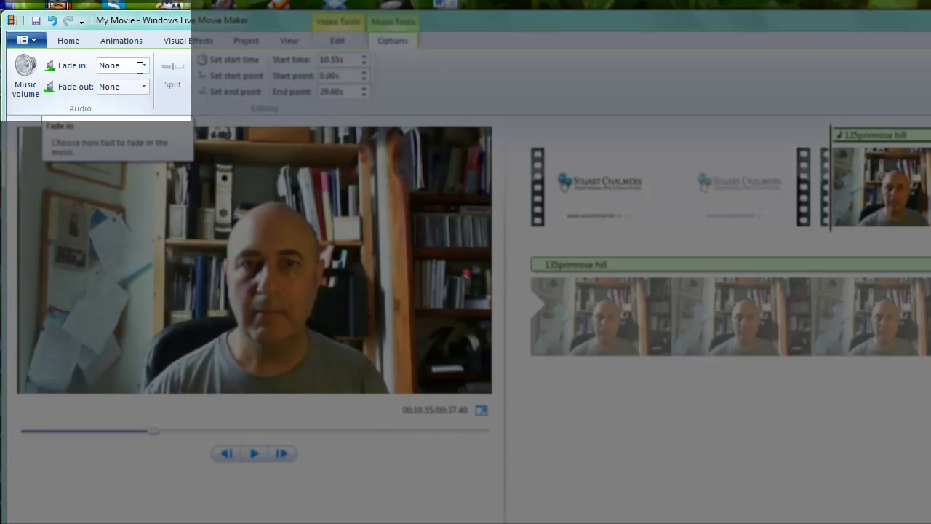
pyautogui.click(143, 65)
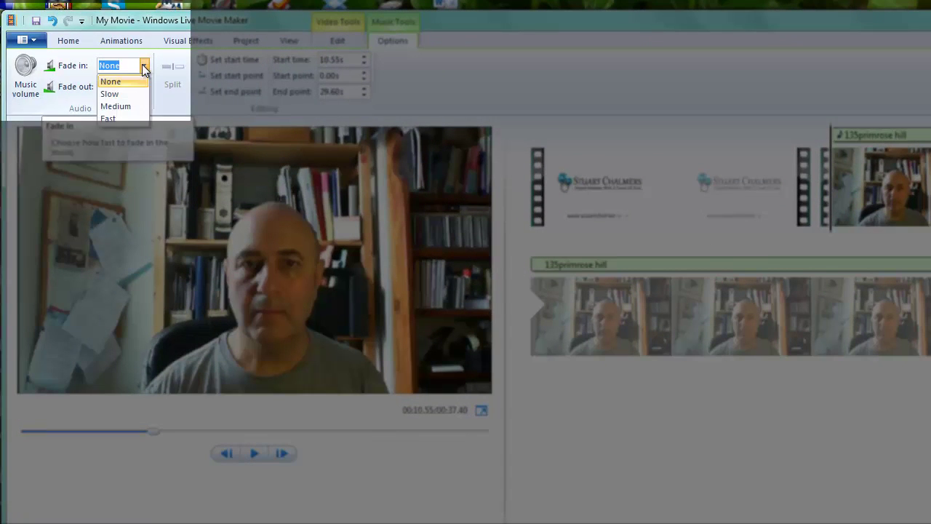
pyautogui.click(110, 119)
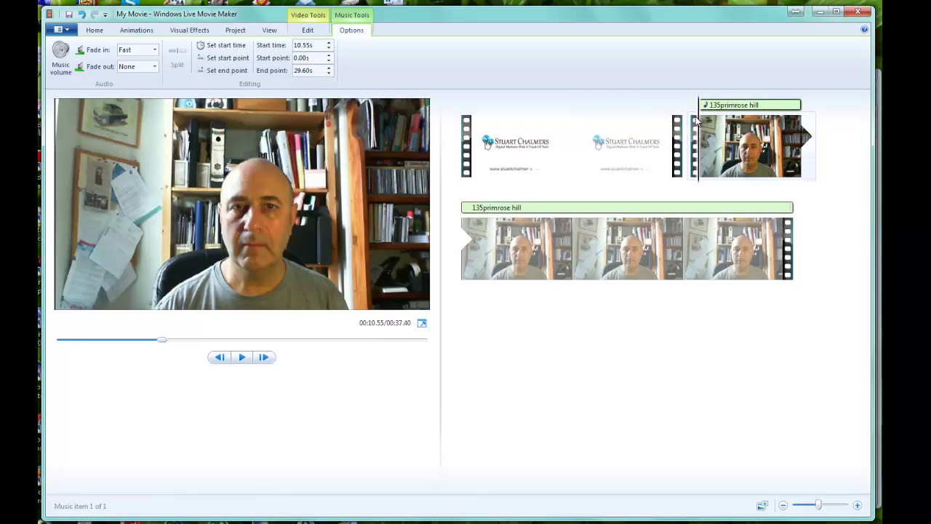
pyautogui.click(644, 125)
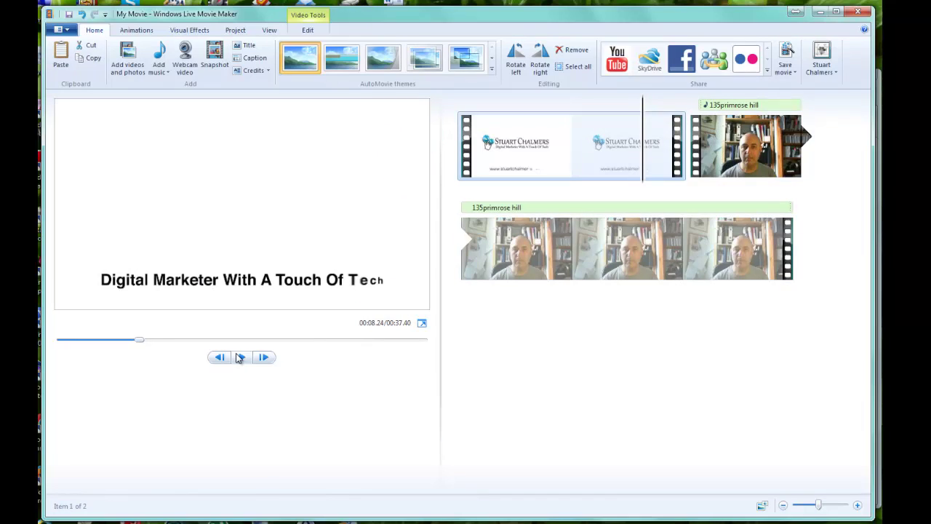
pyautogui.click(242, 356)
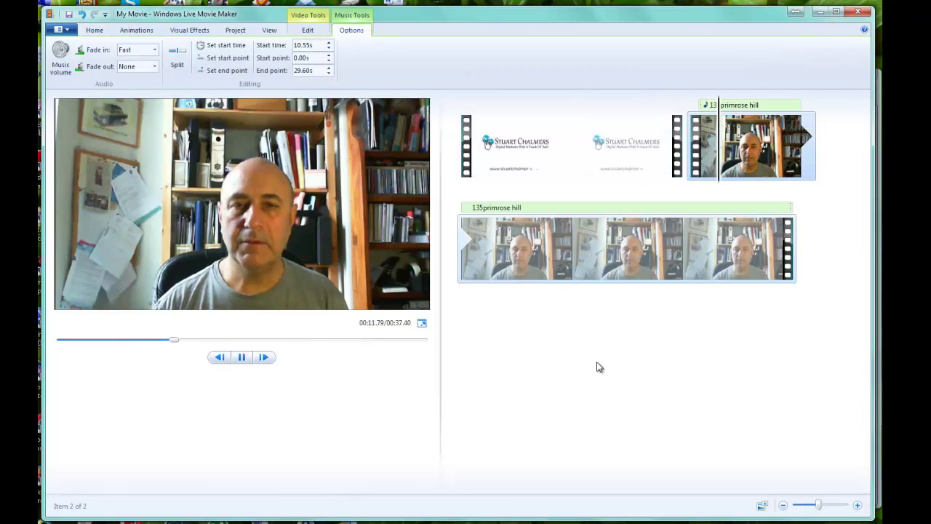
# Move the music start earlier to 10.30 s and replay the transition to hear it come in
pyautogui.click(247, 362)
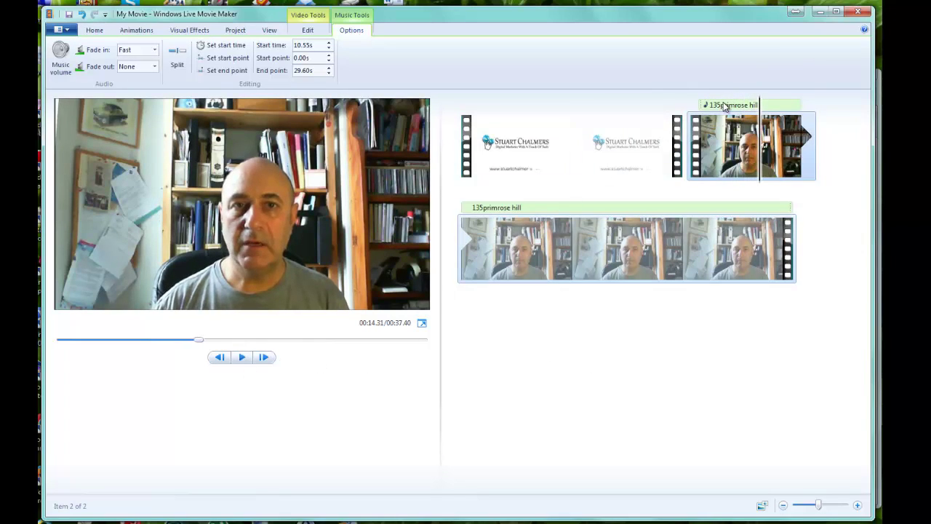
pyautogui.moveTo(725, 106); pyautogui.dragTo(700, 112)
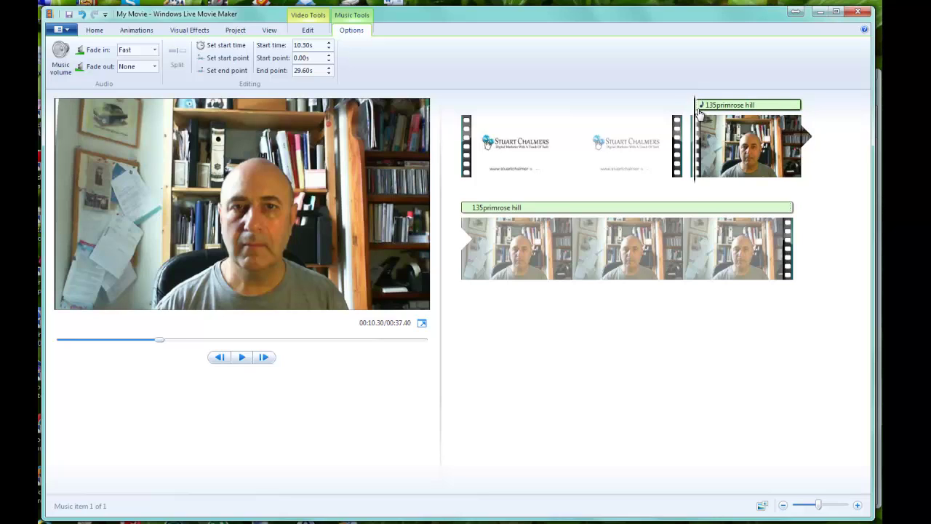
pyautogui.click(662, 149)
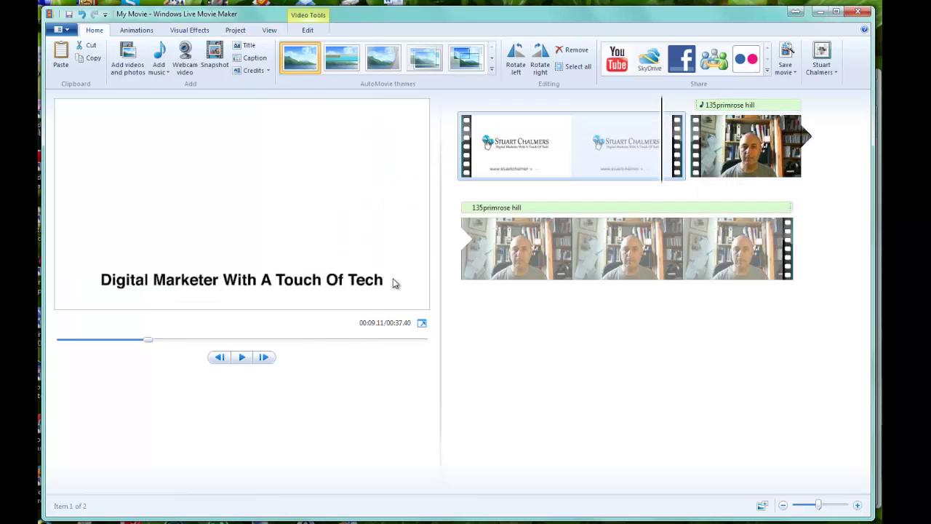
pyautogui.click(241, 357)
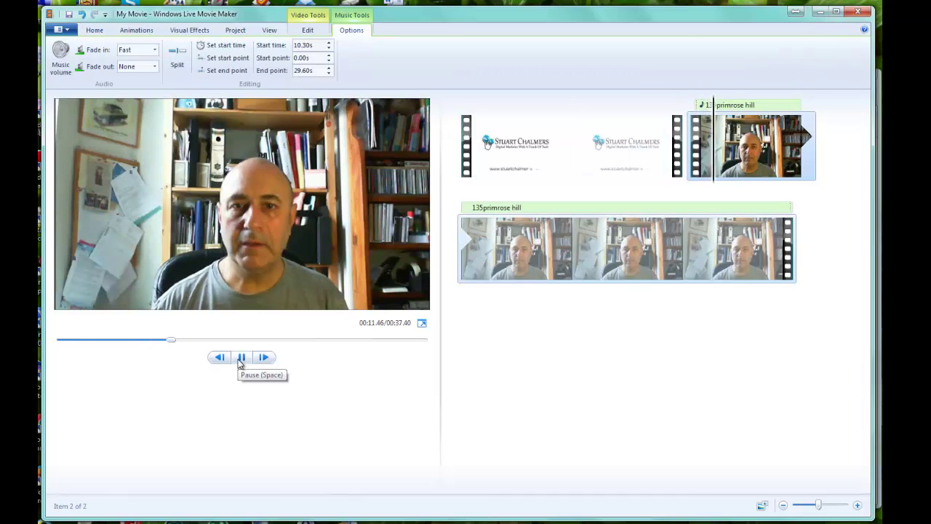
pyautogui.click(241, 359)
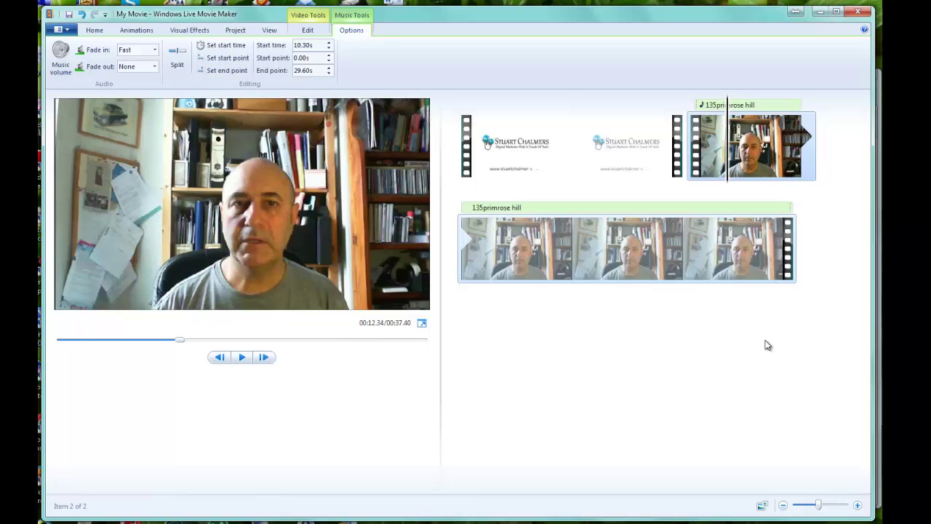
# Append Intro slides.wmv after the webcam clip and play across the join to check it
pyautogui.click(95, 34)
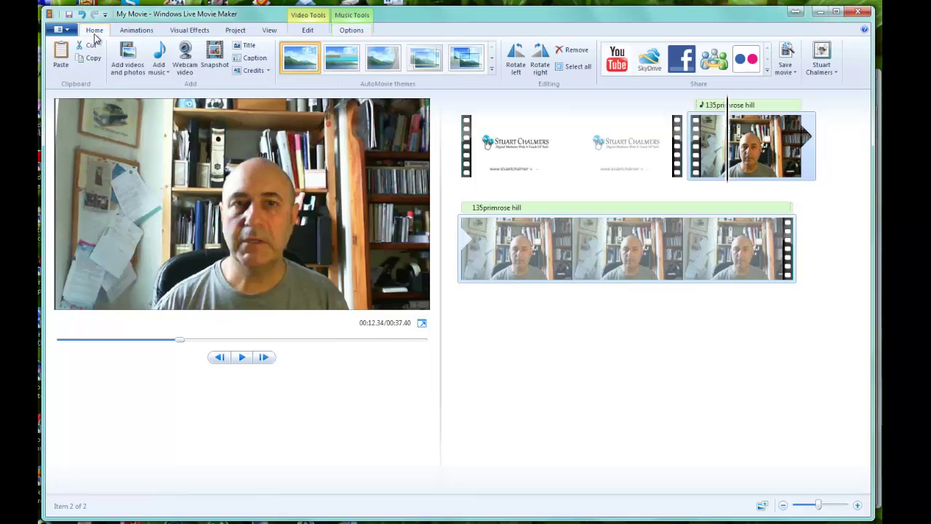
pyautogui.click(134, 58)
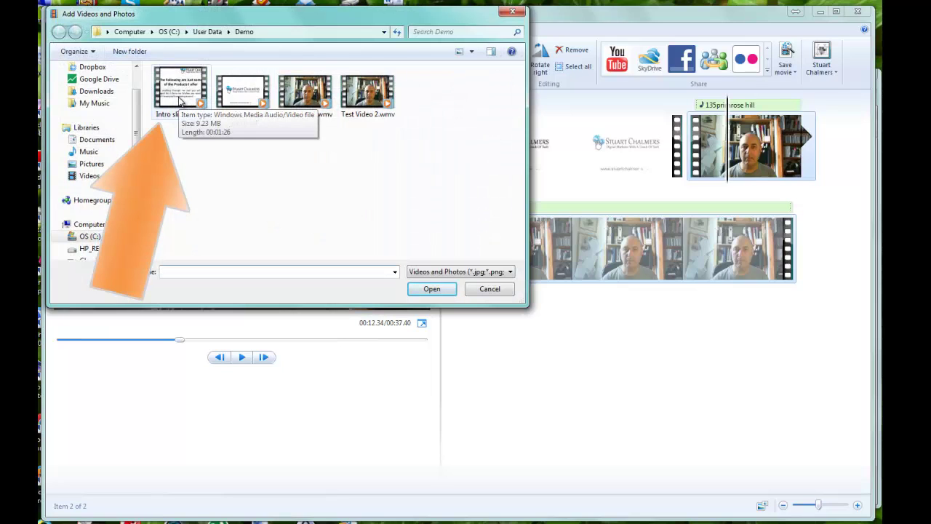
pyautogui.doubleClick(180, 95)
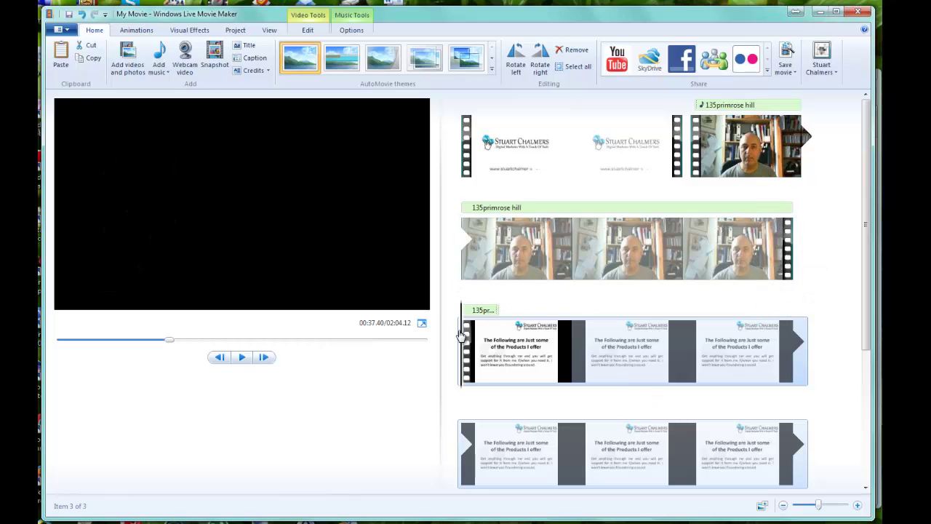
pyautogui.click(758, 264)
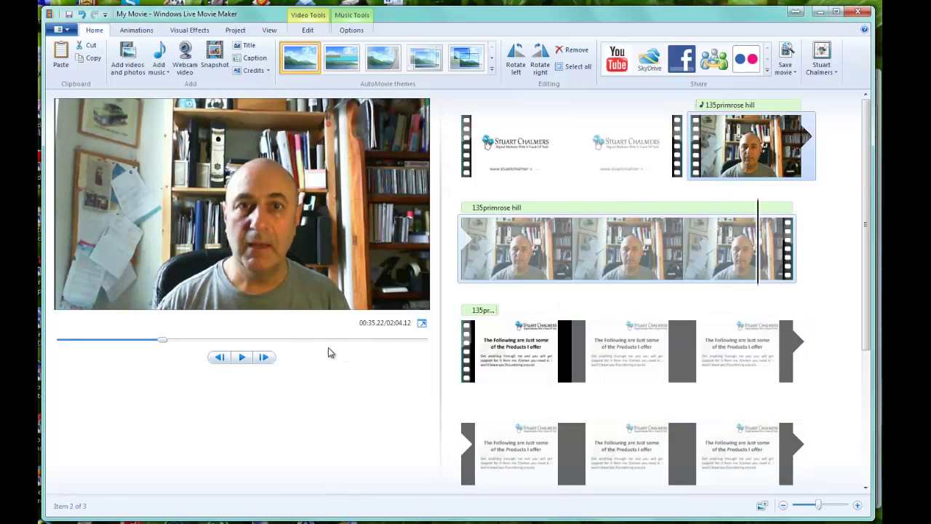
pyautogui.click(243, 358)
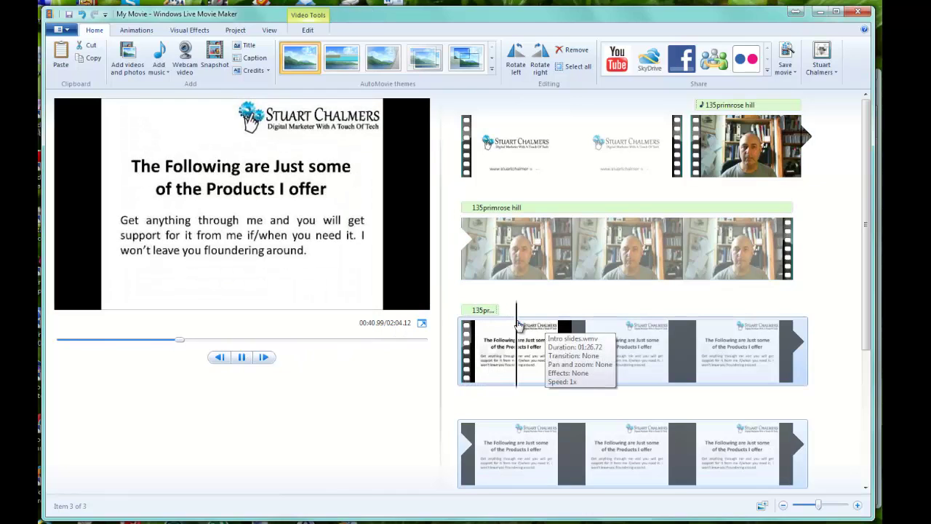
pyautogui.click(243, 362)
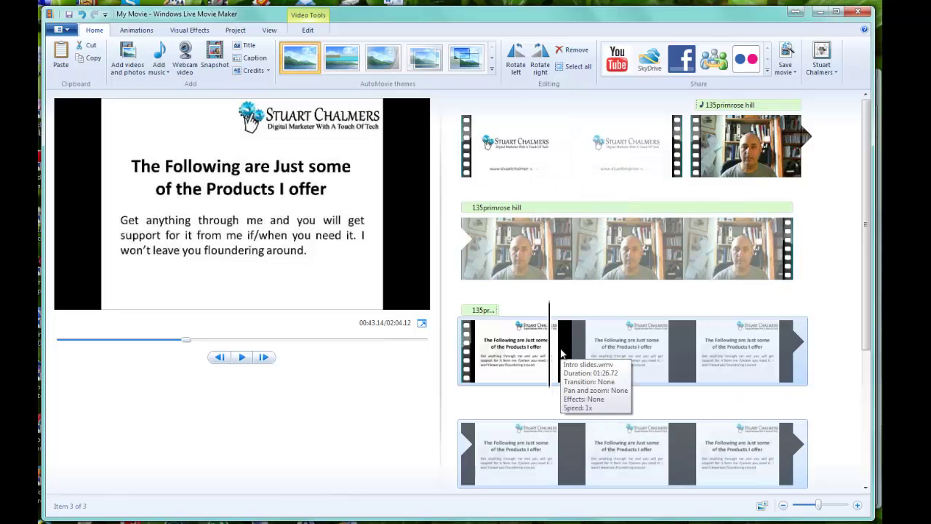
# Ctrl-drag a copy of the 135primrose hill music to just after the first and play to check
pyautogui.click(488, 312)
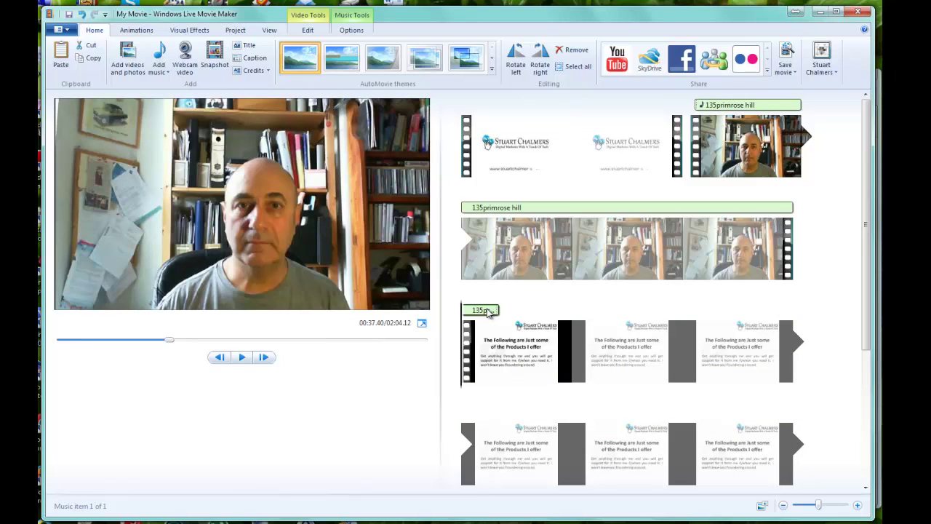
pyautogui.moveTo(492, 311)
pyautogui.mouseDown()
pyautogui.moveTo(510, 317)
pyautogui.moveTo(502, 316)
pyautogui.mouseUp()
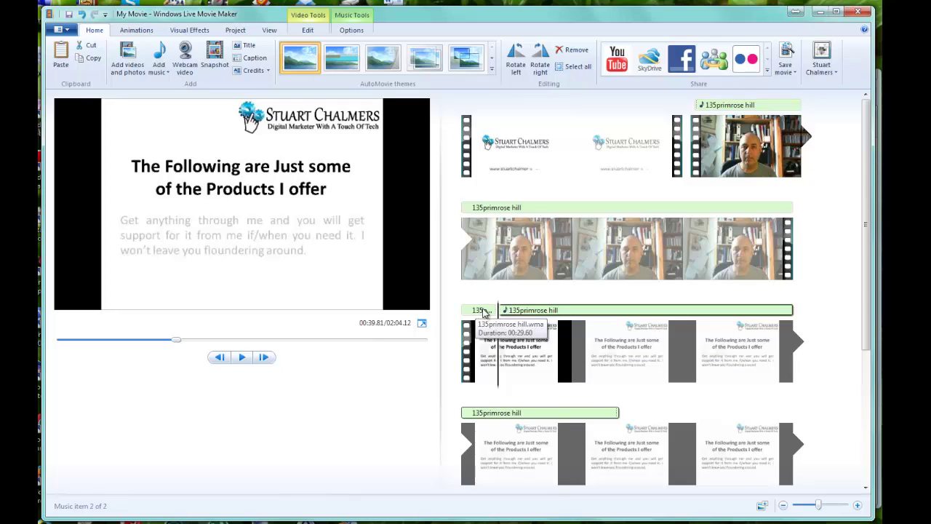
pyautogui.click(478, 314)
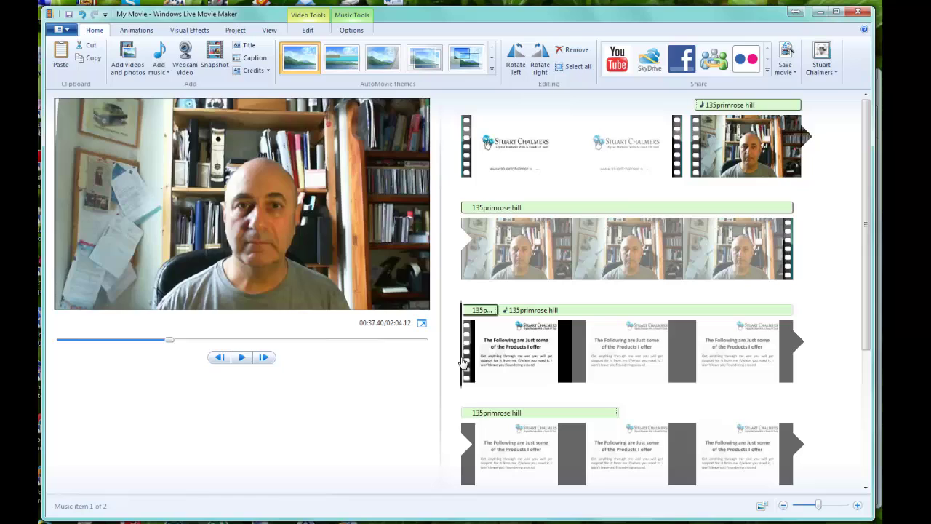
pyautogui.click(665, 277)
pyautogui.moveTo(691, 282); pyautogui.dragTo(752, 283)
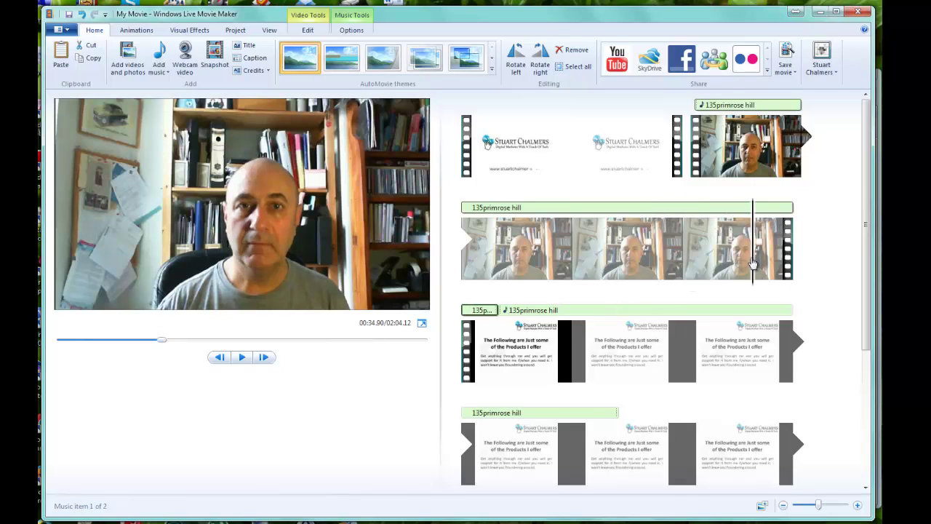
pyautogui.click(243, 358)
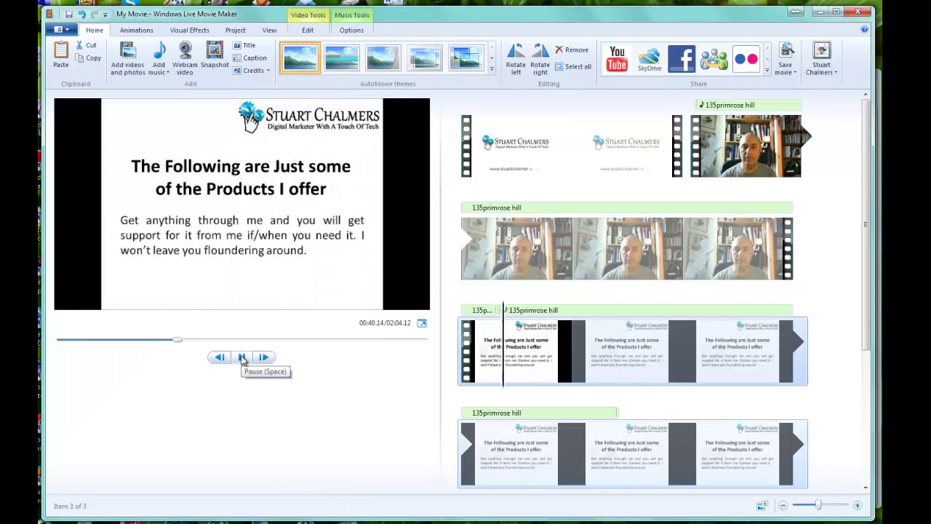
pyautogui.click(243, 357)
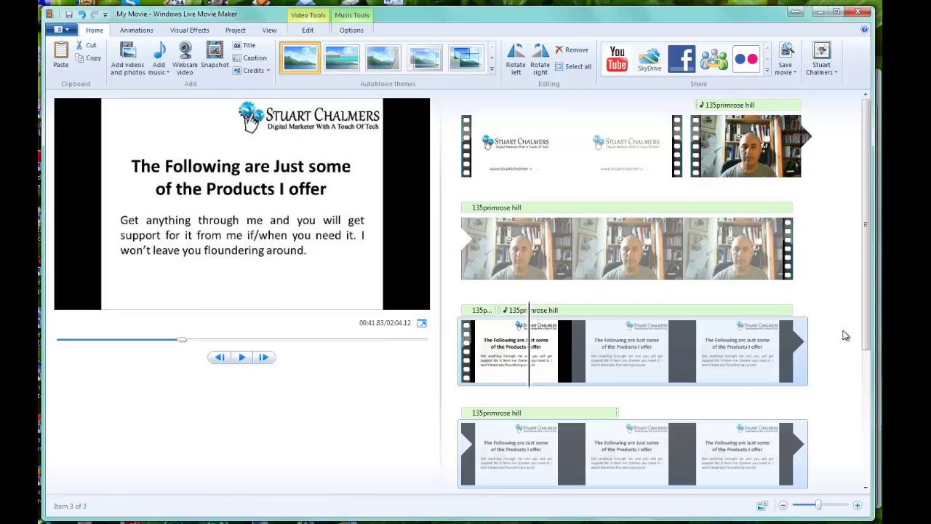
# Add third and fourth back-to-back music copies, then play the ending to check coverage to 02:04.12
pyautogui.moveTo(871, 333); pyautogui.dragTo(878, 482)
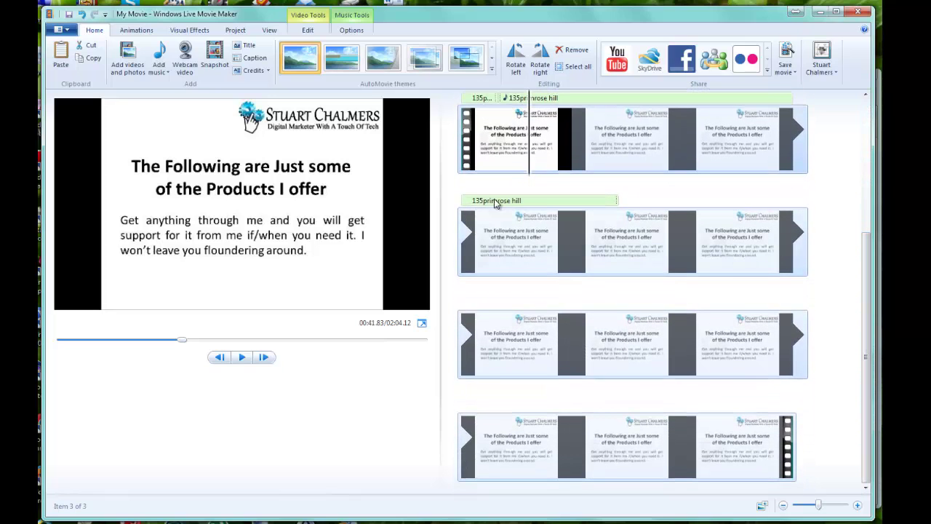
pyautogui.moveTo(540, 203); pyautogui.dragTo(622, 205)
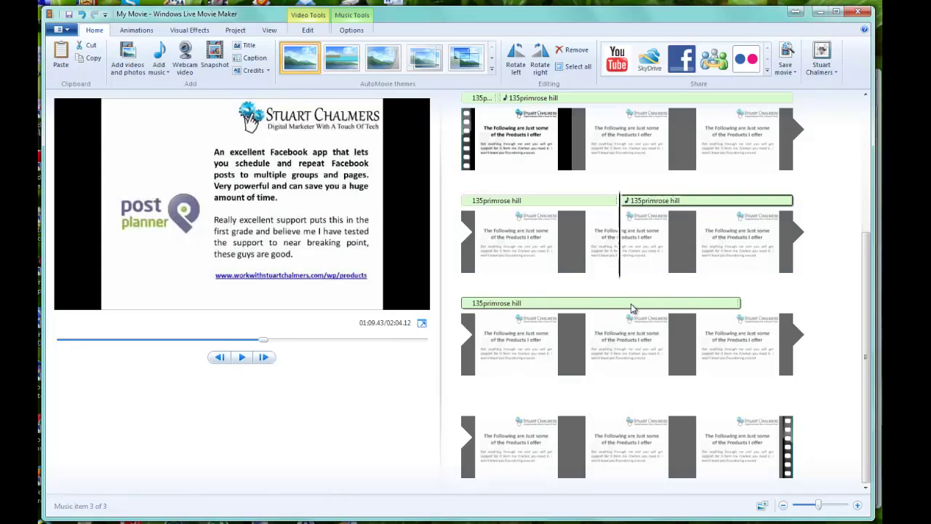
pyautogui.moveTo(631, 309); pyautogui.dragTo(742, 313)
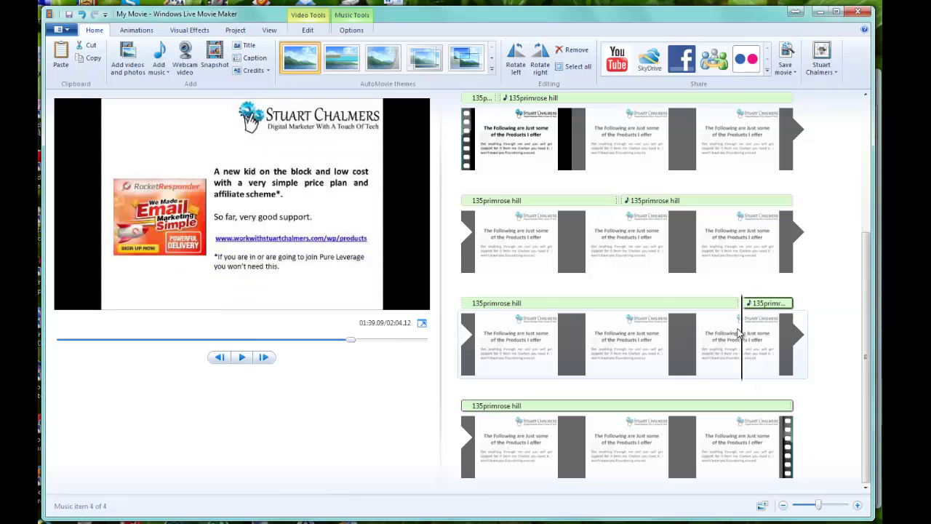
pyautogui.click(743, 406)
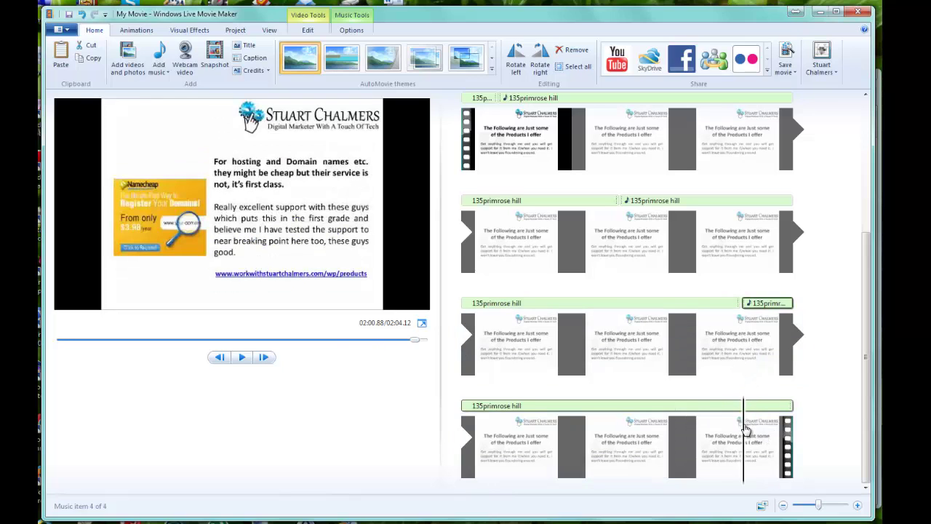
pyautogui.click(252, 361)
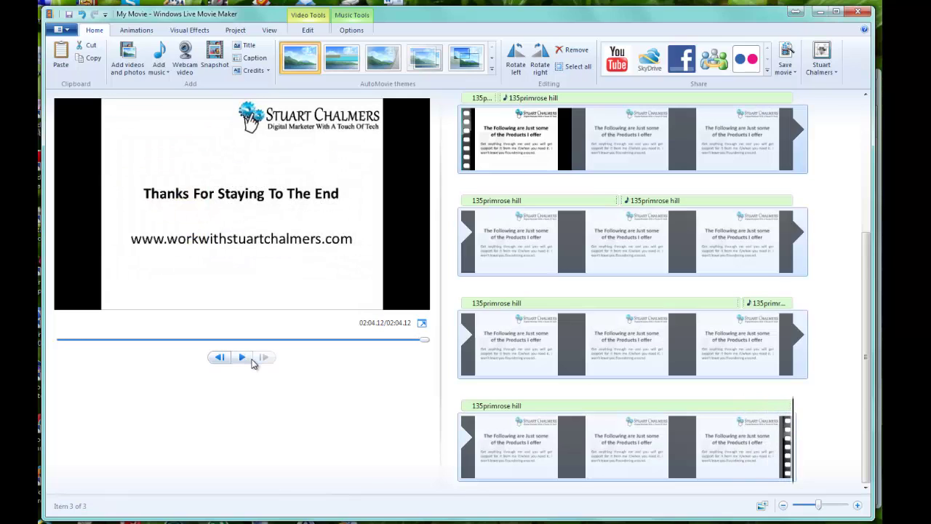
# Set the fourth music copy to fade out Medium and play the movie's ending to hear it
pyautogui.click(754, 406)
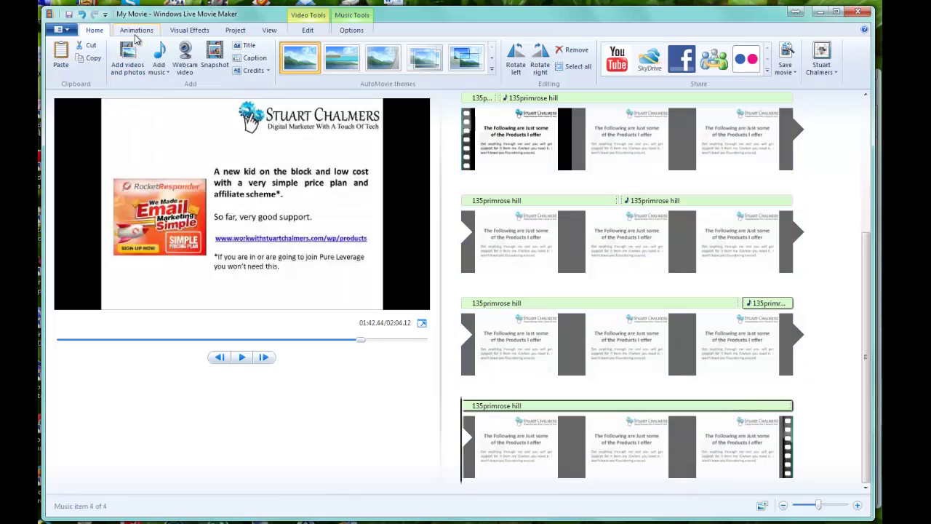
pyautogui.click(347, 20)
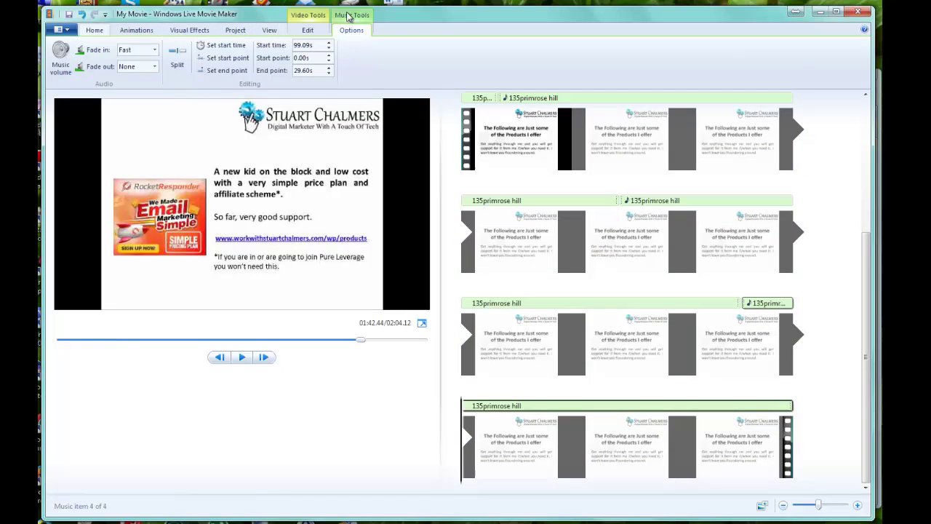
pyautogui.click(154, 67)
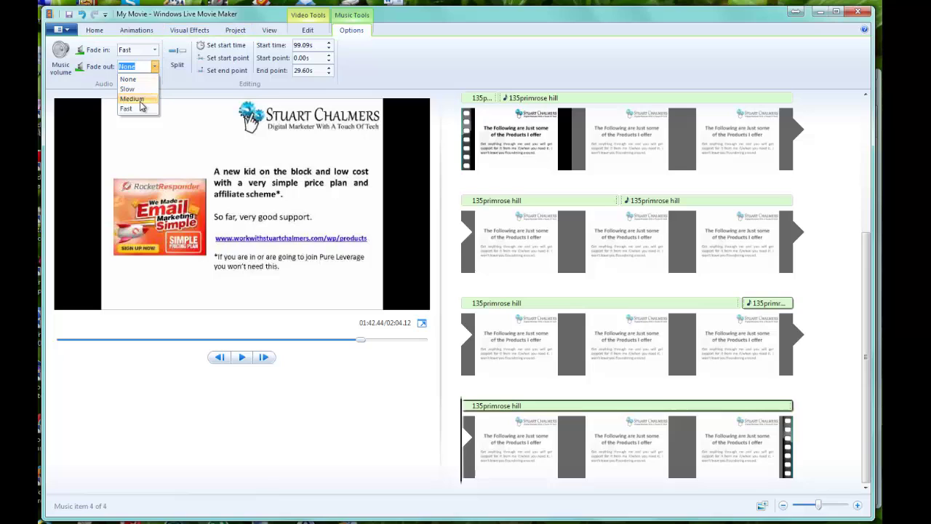
pyautogui.click(141, 101)
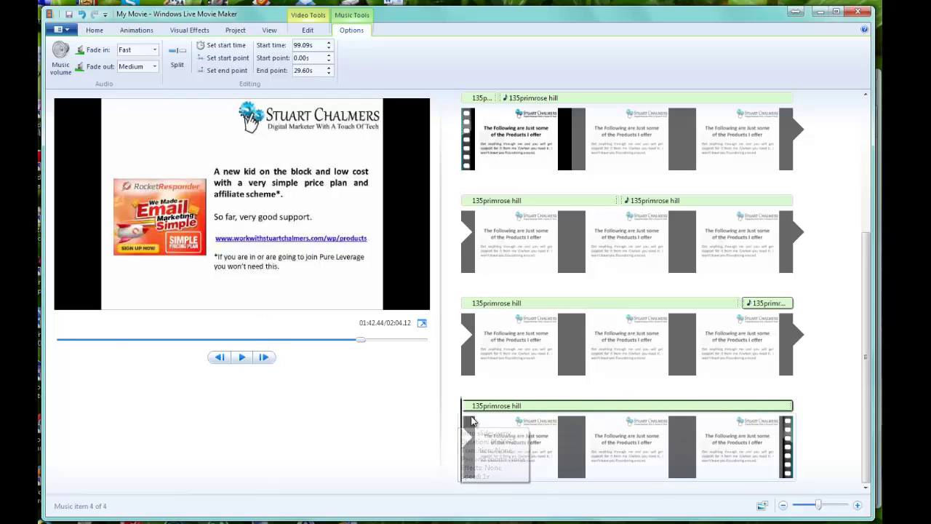
pyautogui.click(711, 430)
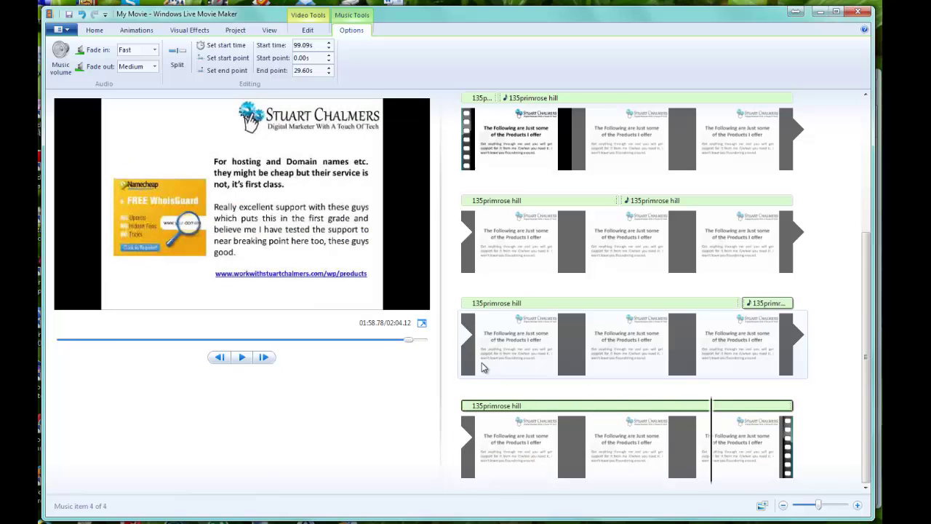
pyautogui.click(246, 357)
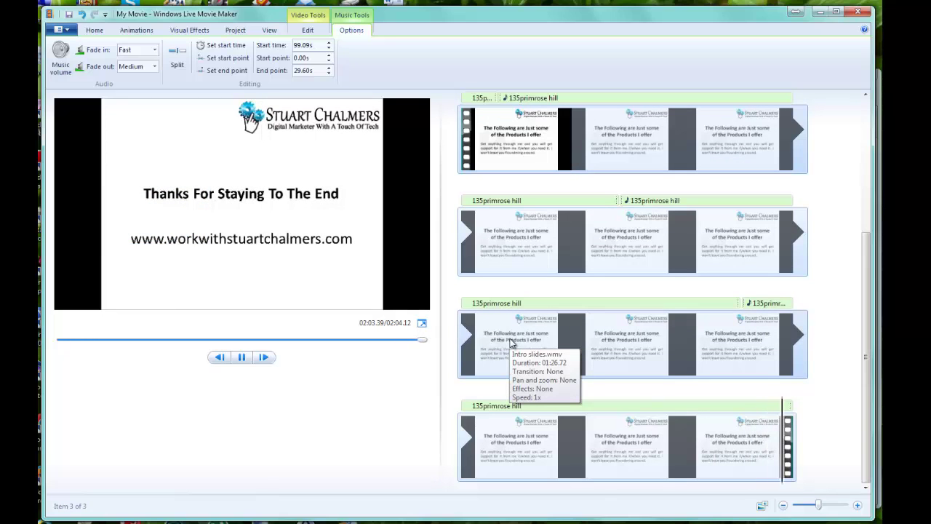
pyautogui.scroll(2, 666, 270)
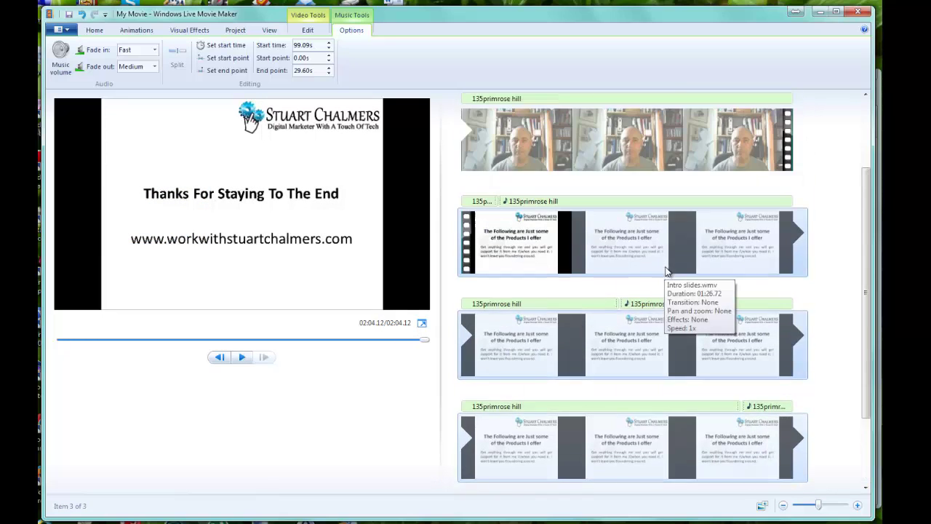
pyautogui.scroll(2, 666, 271)
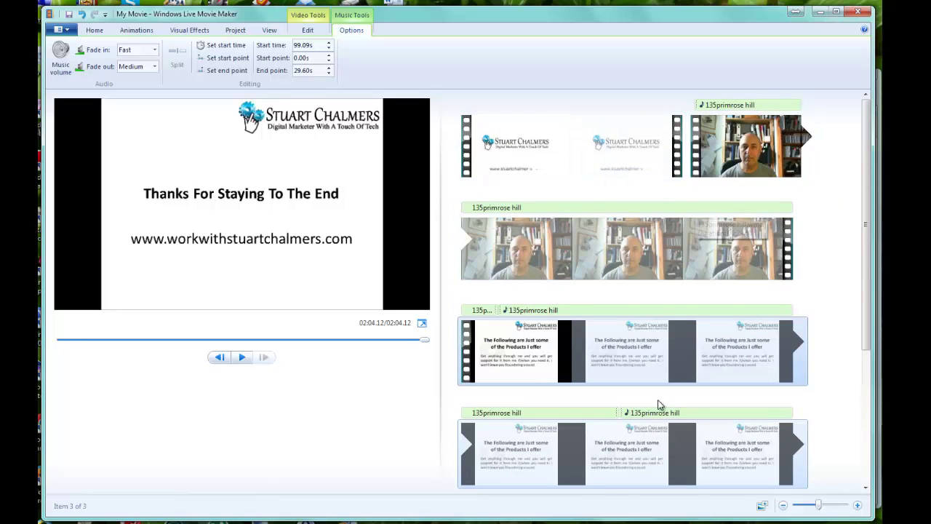
pyautogui.scroll(-3, 658, 401)
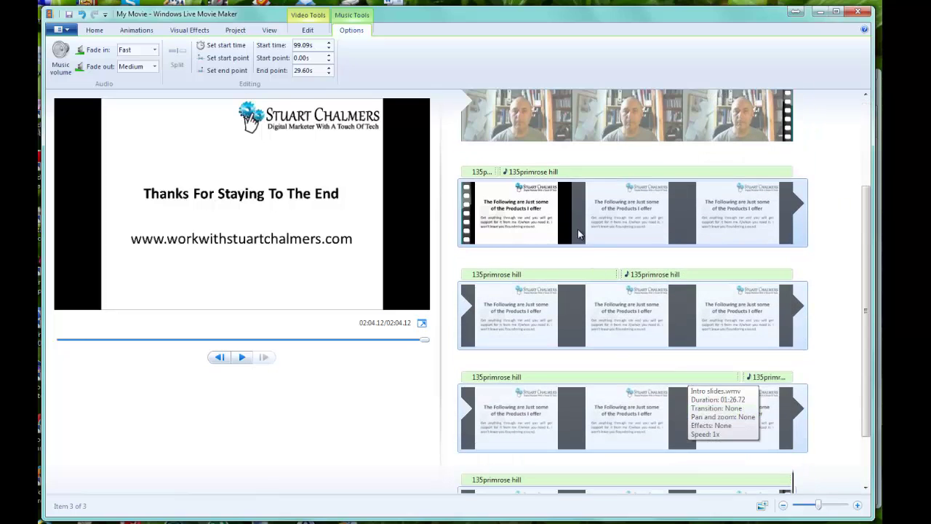